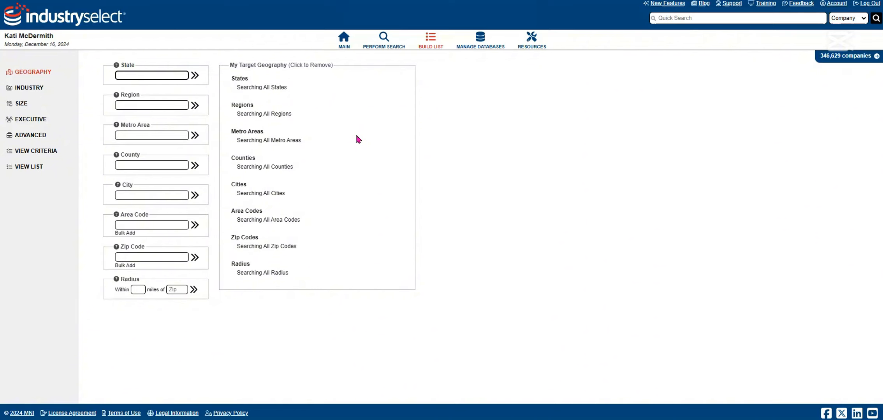
- Add the Chicago-Gary-Kenosha, IL-IN-WI metro area to the target geography
click(343, 145)
click(134, 135)
text(chicago)
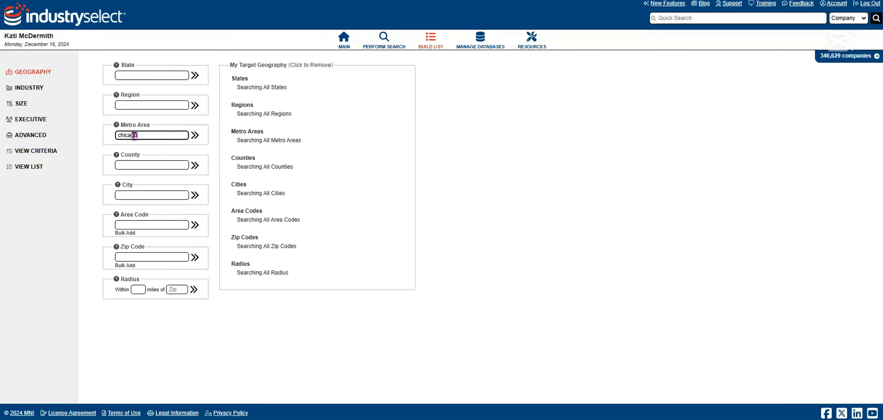
click(172, 130)
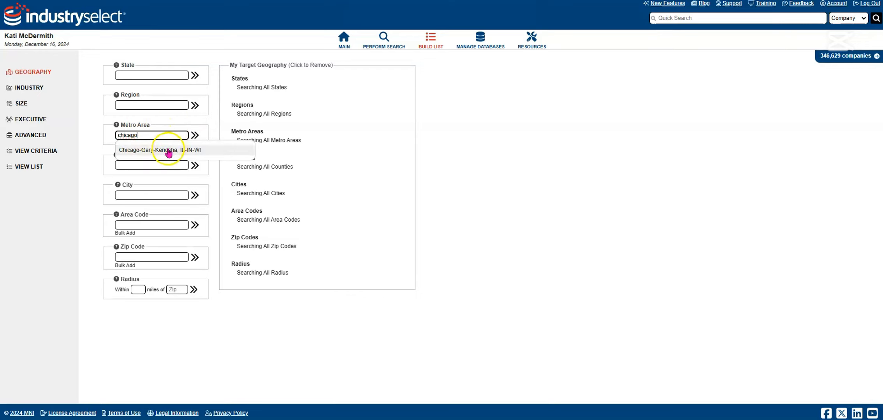
click(168, 150)
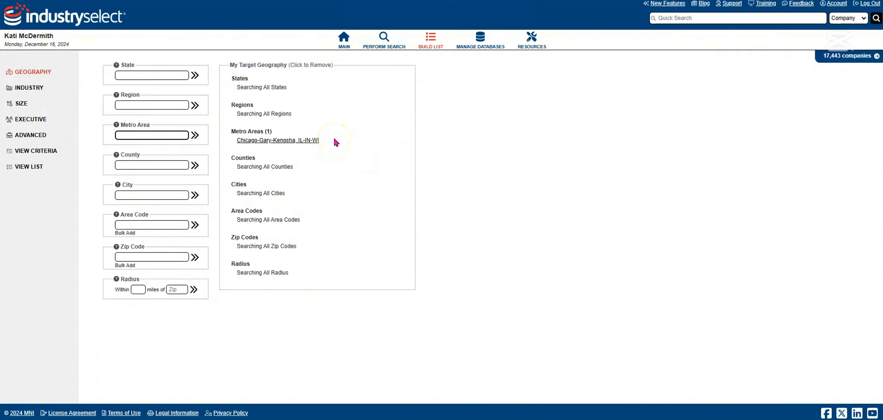
- Restrict the target geography to the state of Illinois
click(139, 74)
text(il)
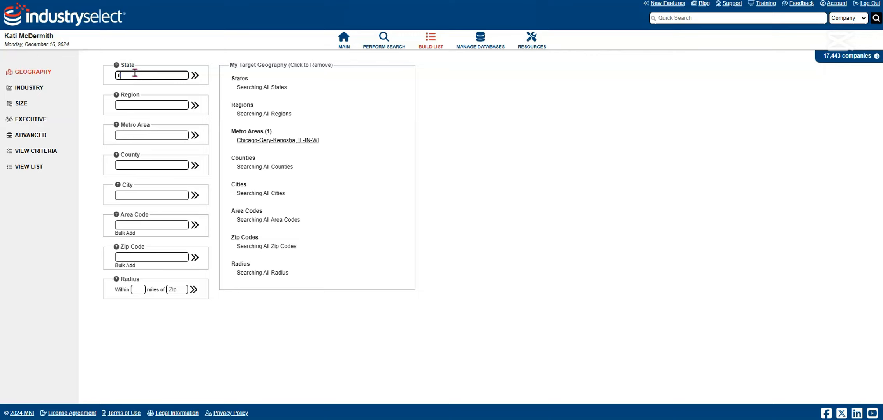
click(149, 92)
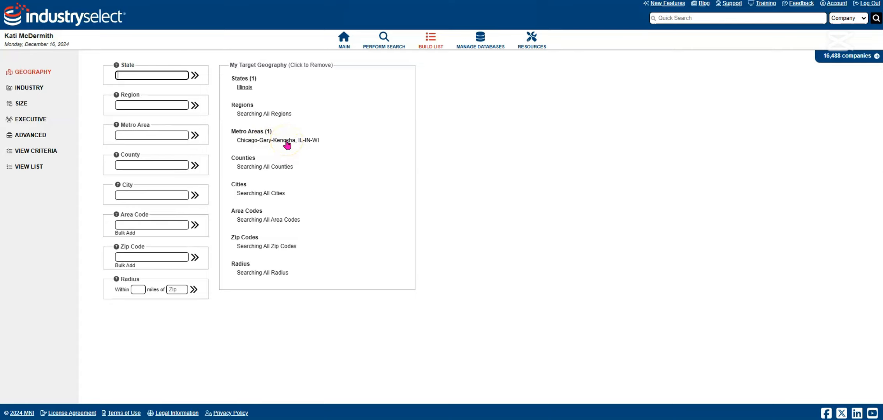
- Add SIC code 3523 - Farm machinery and equipment to the target industry criteria
click(24, 89)
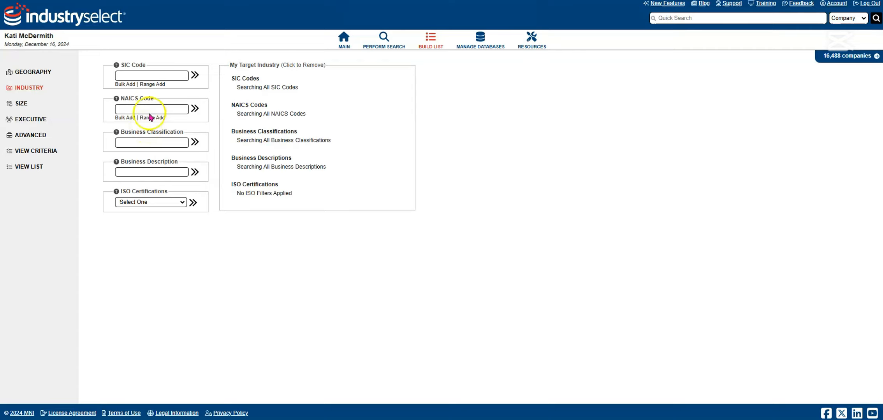
click(126, 75)
text(352)
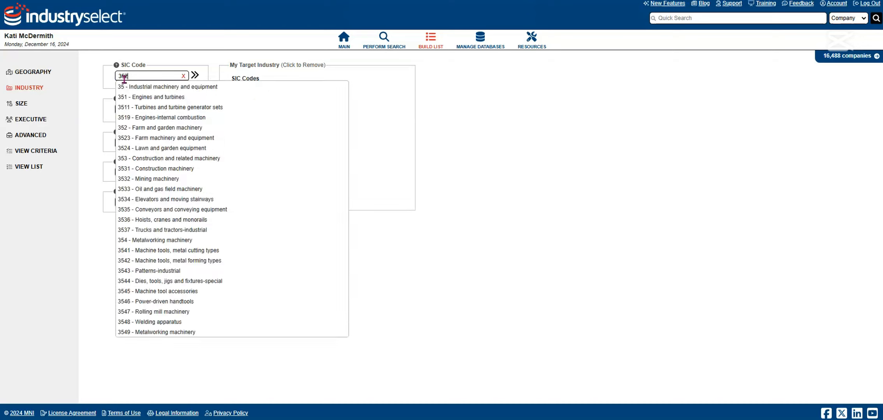
text(3)
click(149, 86)
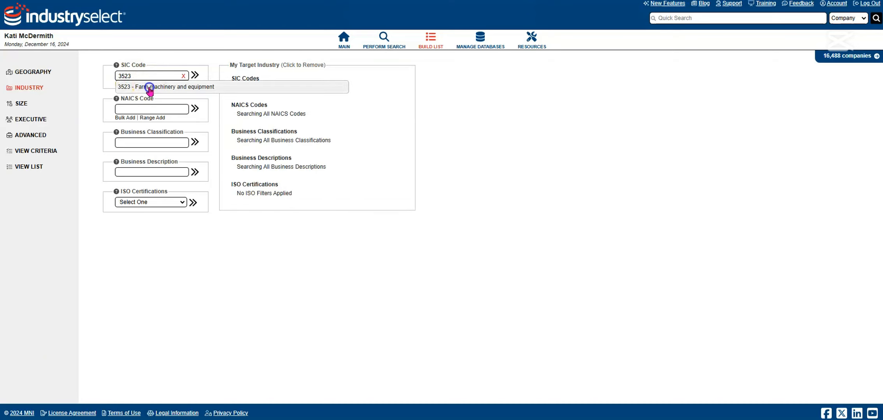
click(189, 77)
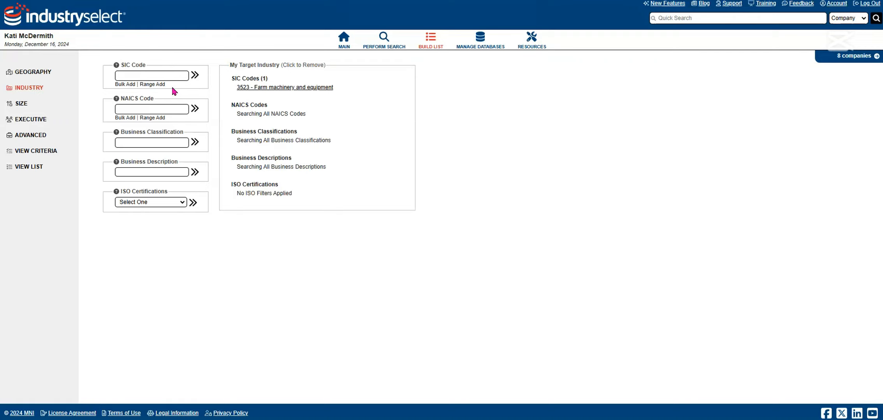
- Find SIC codes by the keyword "furniture" and add 251 - Household furniture, 252 - Office furniture and 259 - Miscellaneous furniture and fixtures
text(furnit)
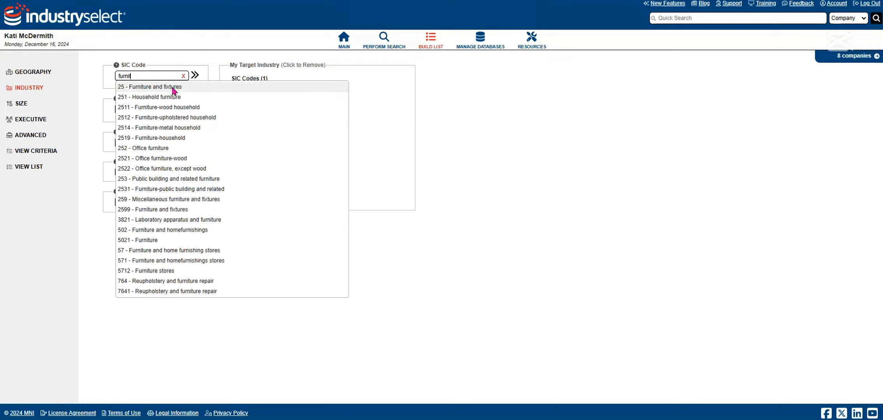
text(ure)
click(172, 98)
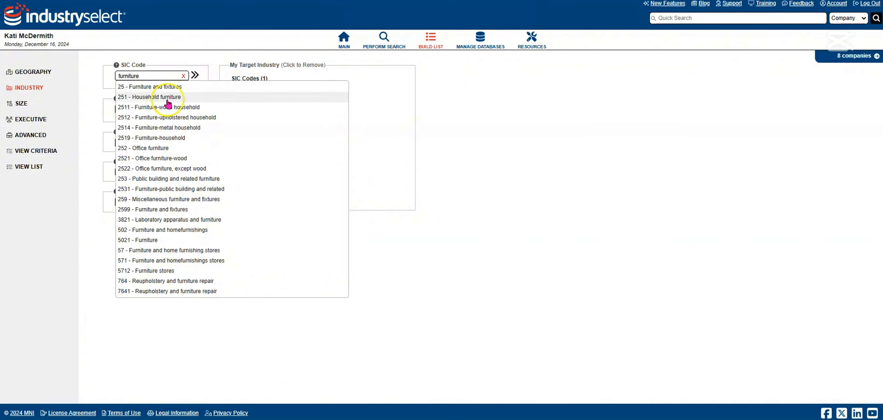
click(161, 148)
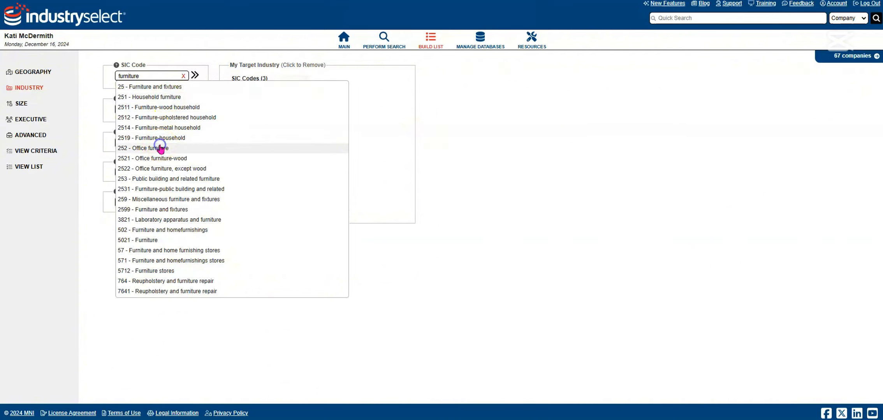
click(148, 199)
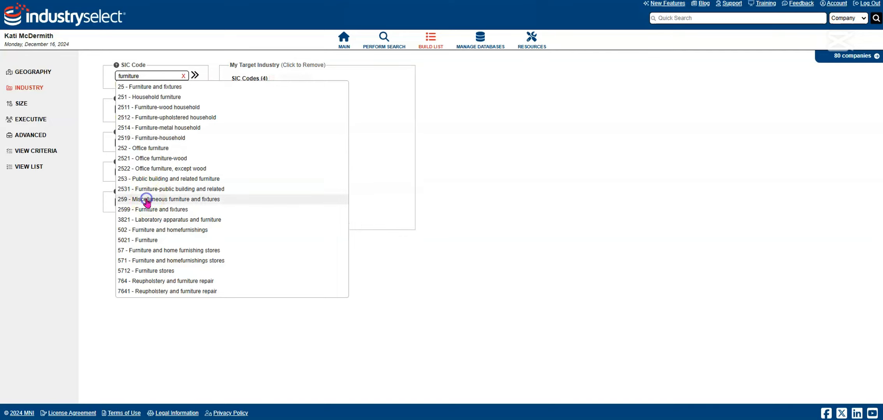
click(184, 76)
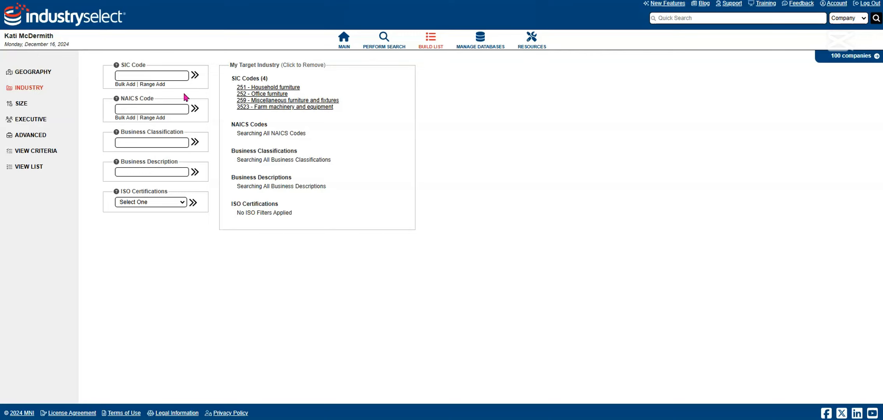
- Add the range of SIC codes from 3530 to 3590 to the target industry criteria
click(124, 84)
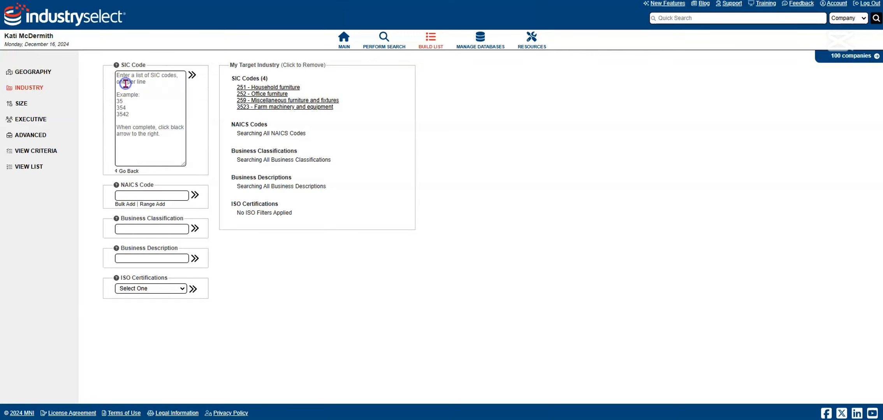
click(129, 171)
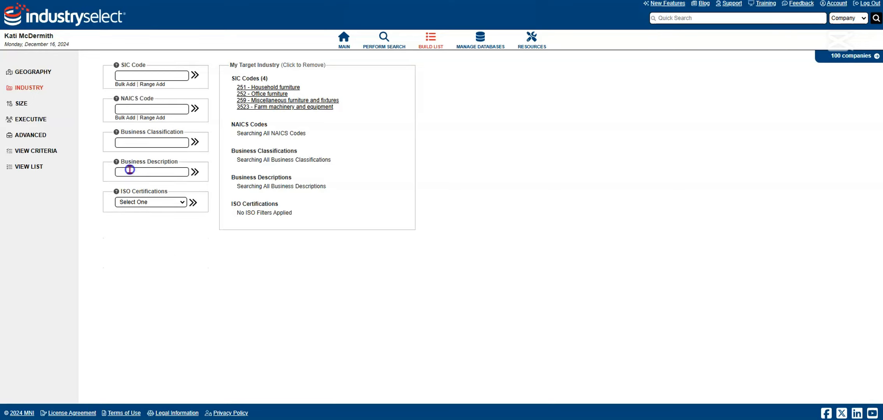
click(154, 84)
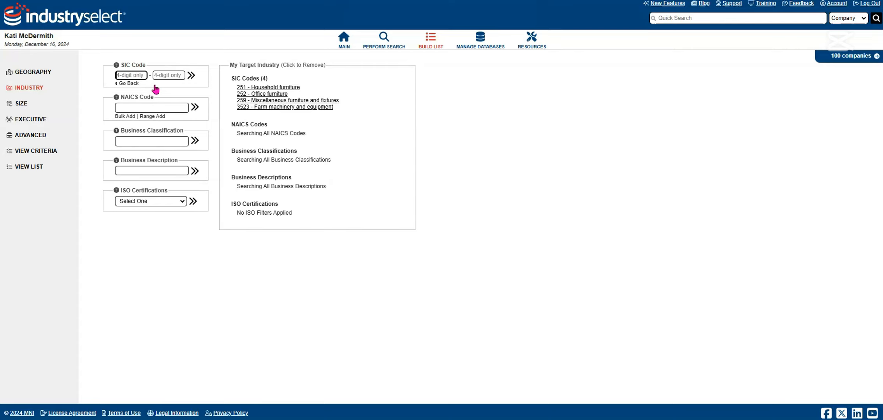
text(3530)
key(Tab)
text(3590)
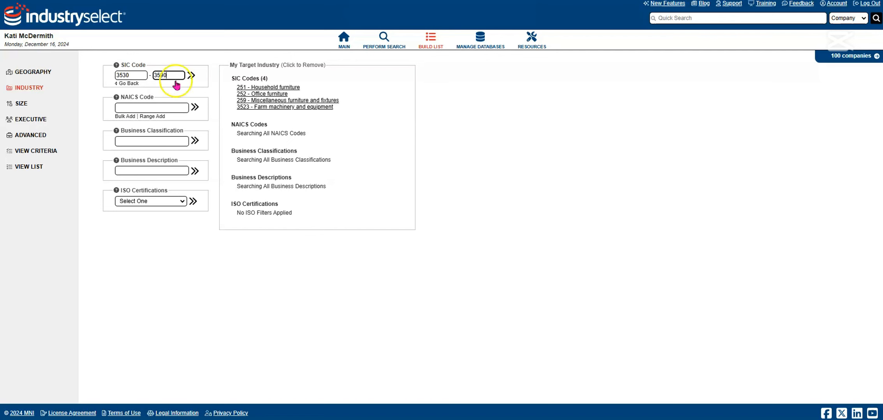
click(192, 76)
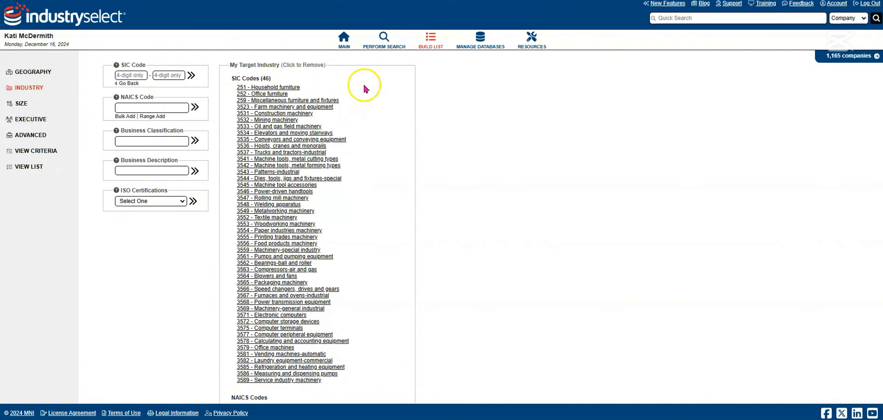
- Remove SIC codes 3541 and 3542 for metal cutting and metal forming machine tools from the target industry
click(290, 160)
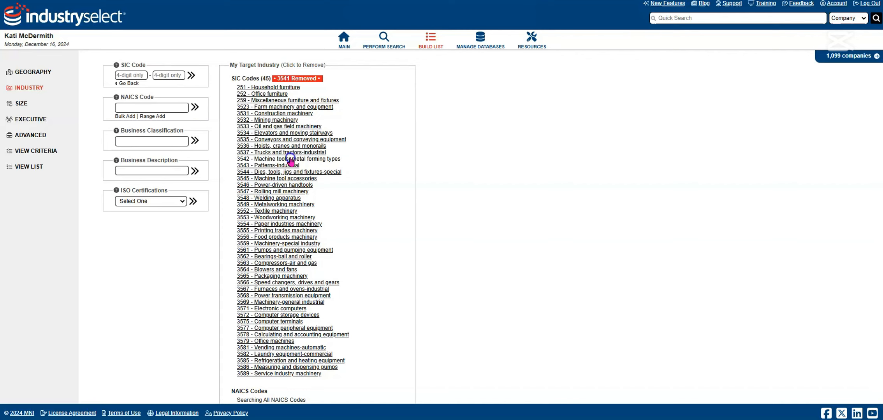
click(291, 159)
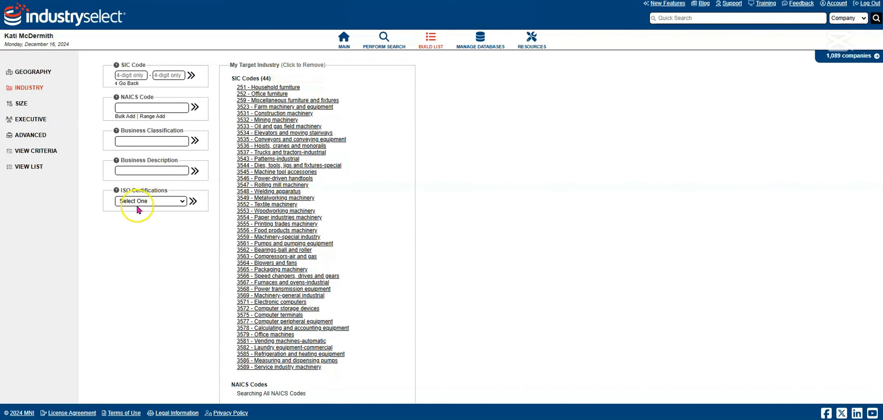
click(182, 202)
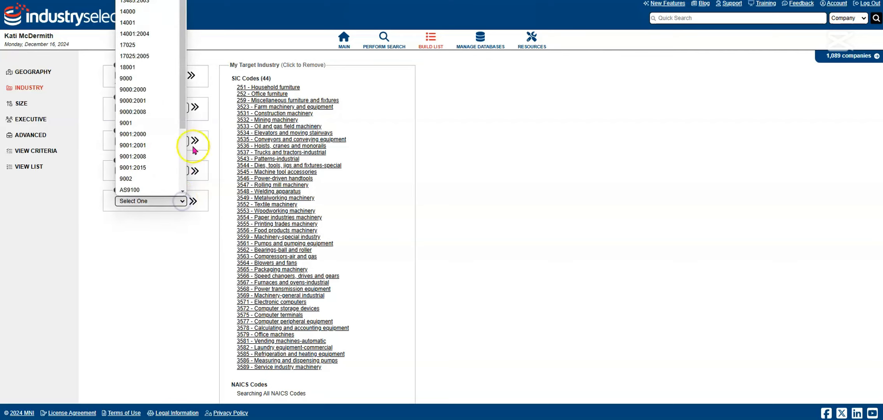
drag(183, 114, 178, 197)
click(163, 254)
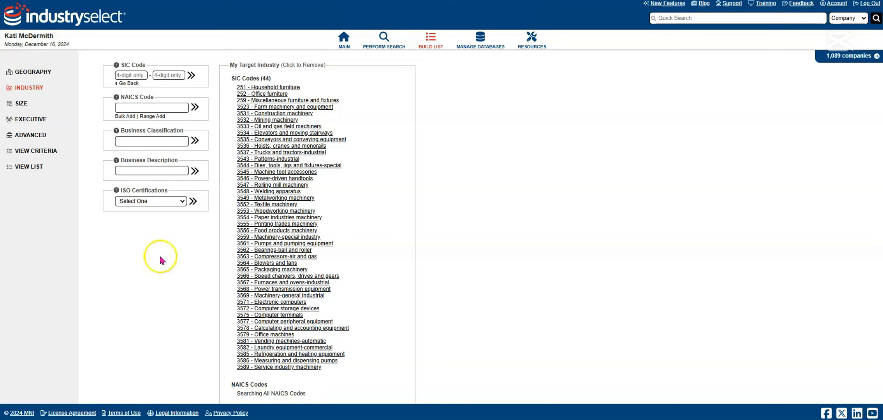
- Limit the target size to companies with 10 or more employees, leaving the upper limit blank
click(21, 106)
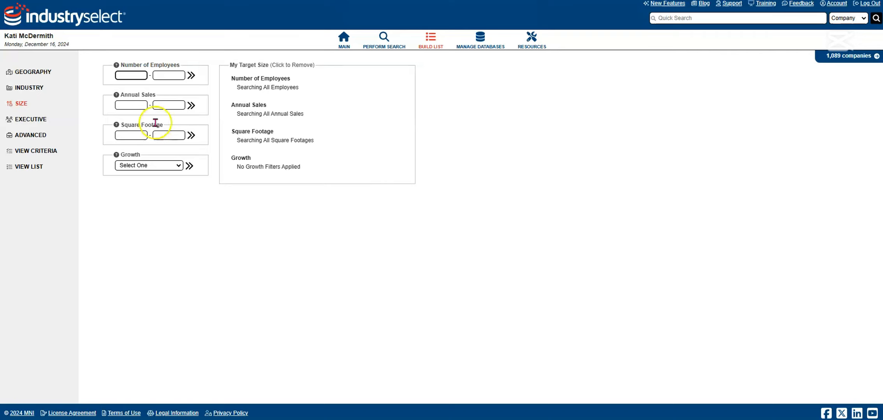
click(132, 74)
text(10)
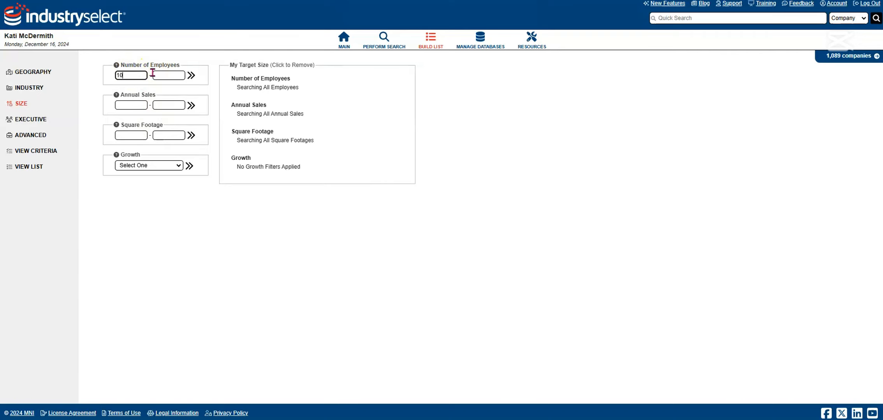
click(178, 79)
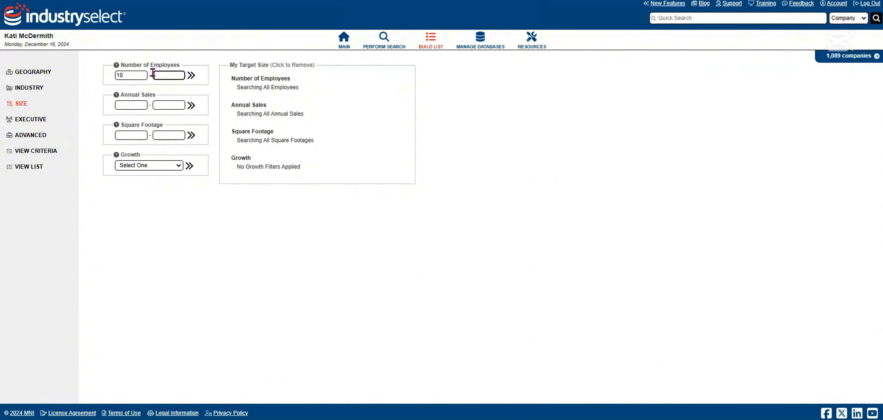
click(190, 75)
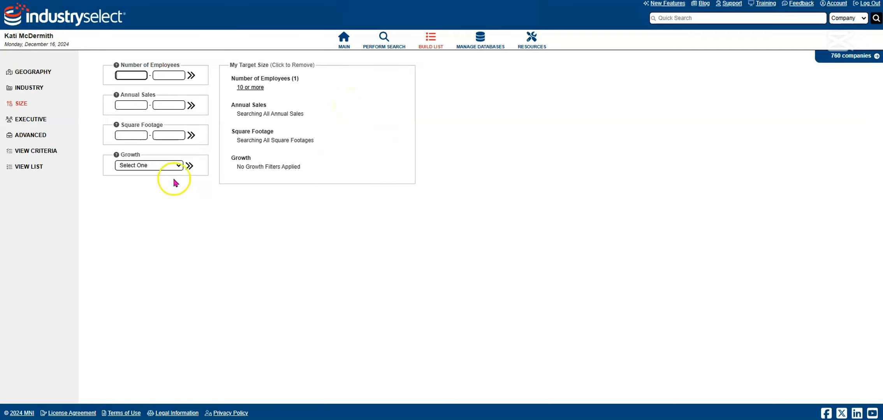
- Look through the growth choices, the executive filters and the advanced criteria with their help notes
click(178, 166)
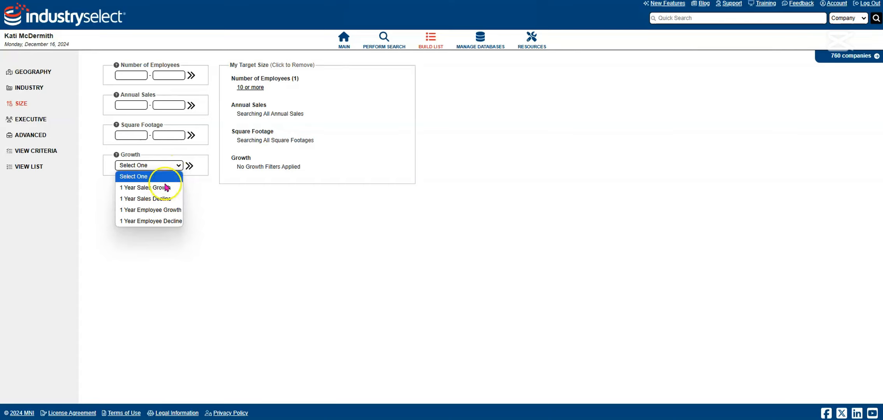
click(180, 167)
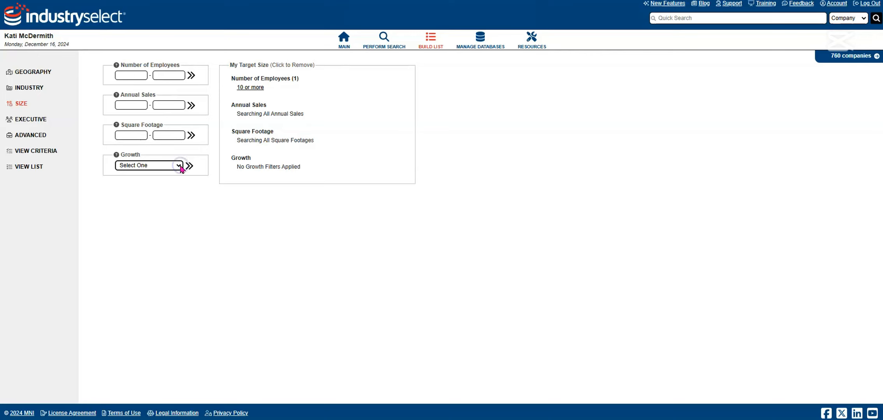
click(27, 120)
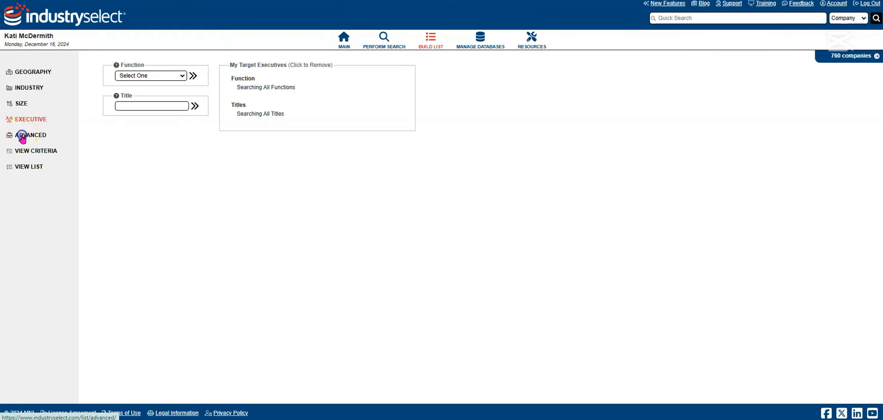
click(23, 138)
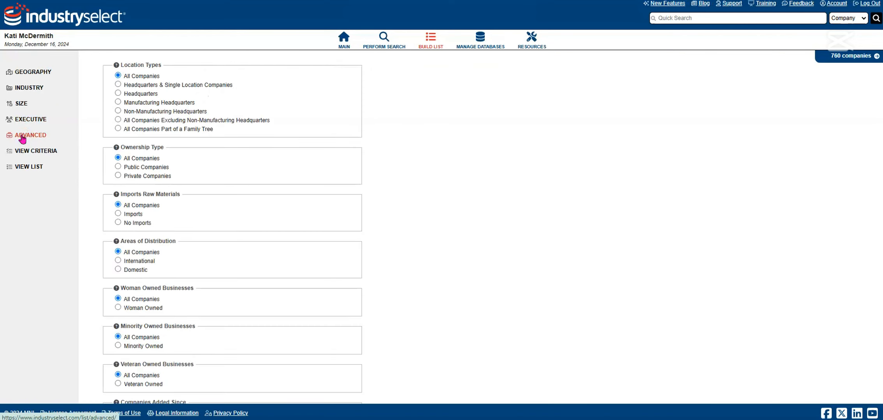
scroll(338, 109, down, 2)
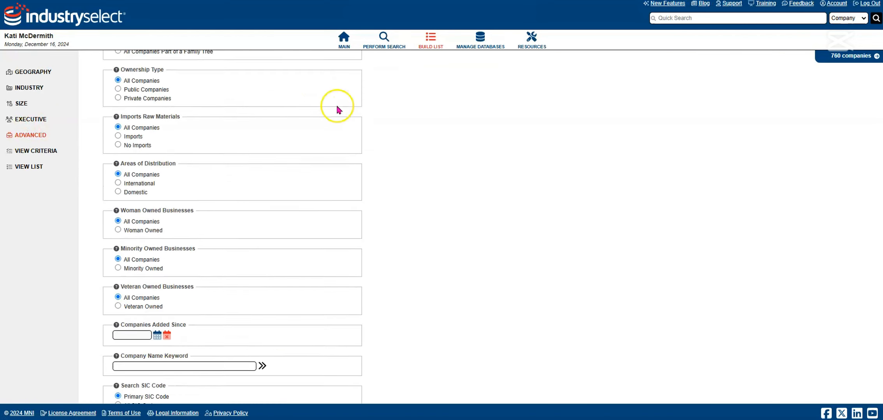
scroll(337, 109, down, 3)
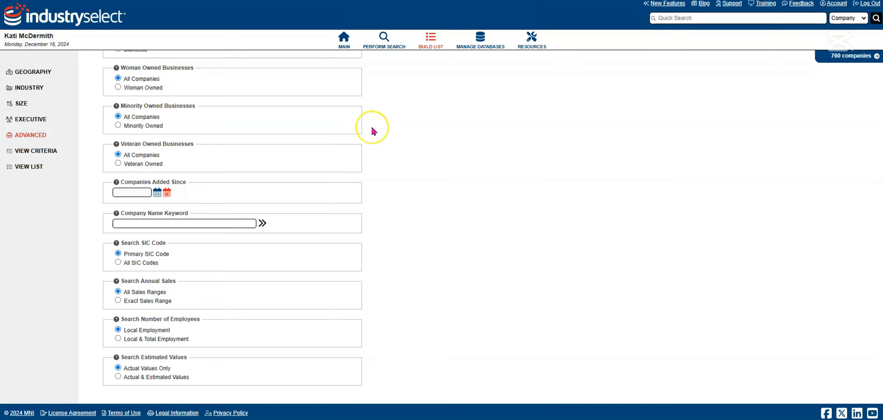
scroll(373, 129, up, 5)
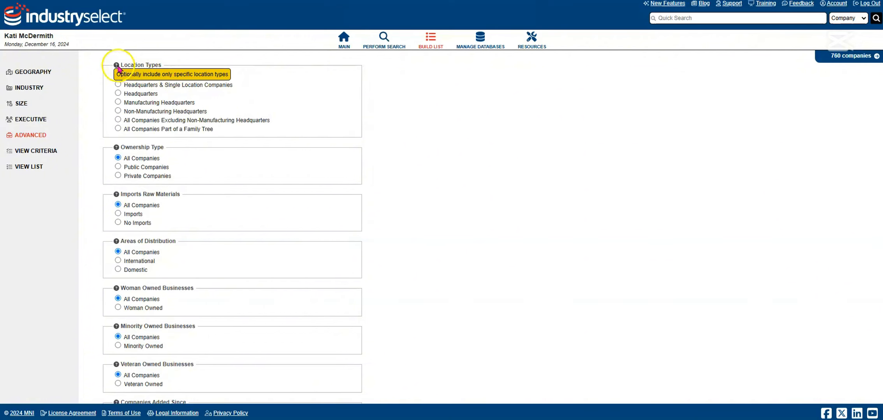
mouse_move(116, 148)
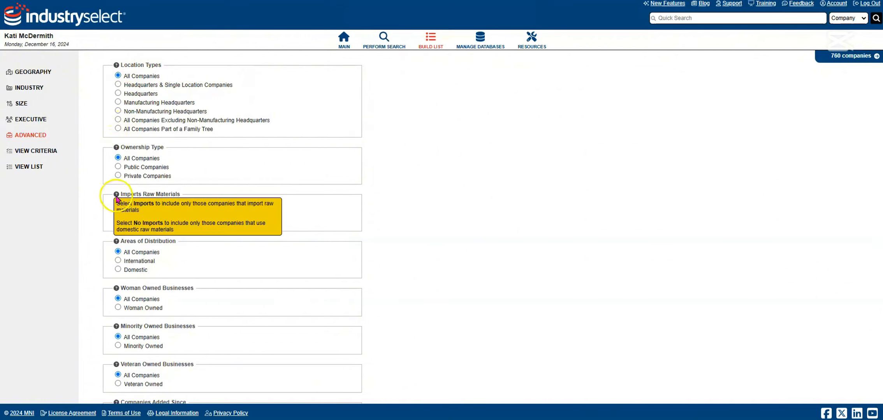
- Review the summary of all selected geography, industry, size and executive criteria for the list
mouse_move(117, 242)
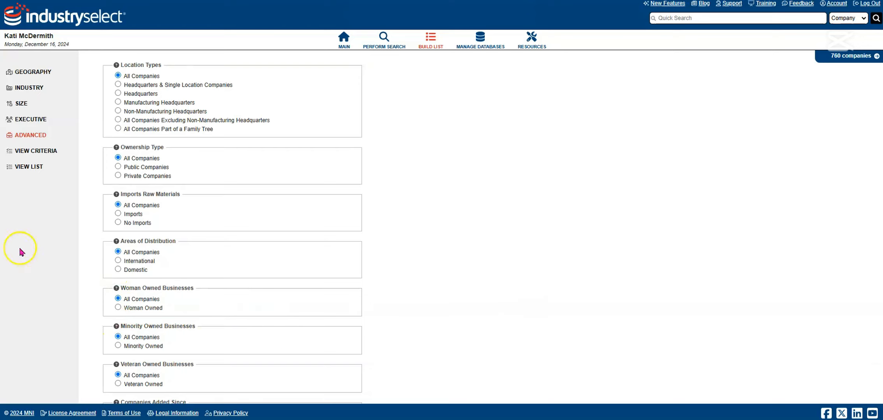
click(28, 151)
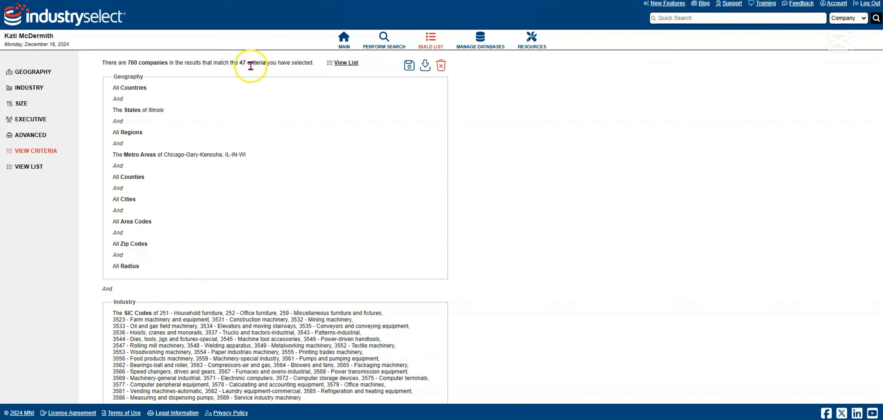
scroll(252, 77, down, 6)
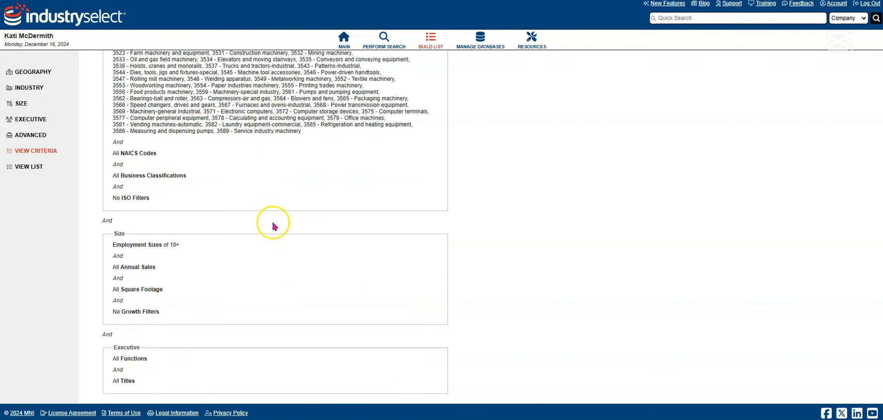
scroll(276, 250, up, 6)
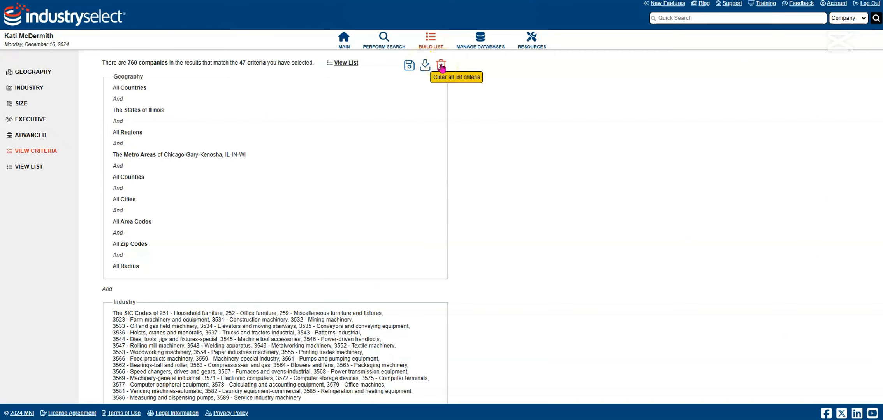
- Save the current list criteria under the name buildalist and dismiss the confirmation
click(409, 66)
text(buildalist)
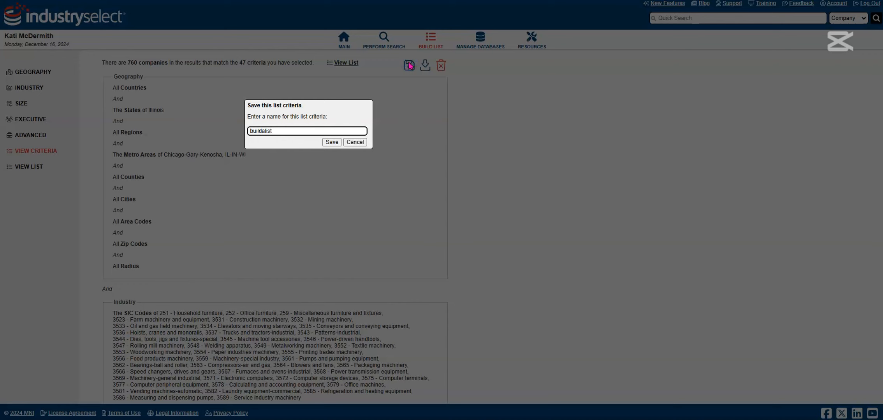
click(331, 142)
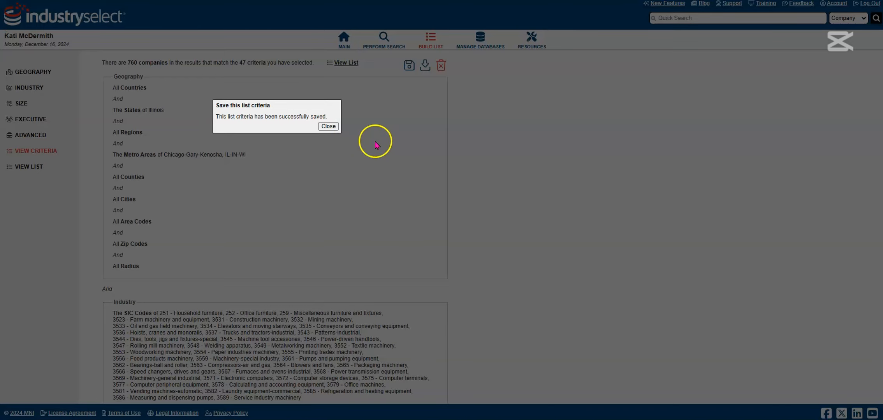
click(328, 126)
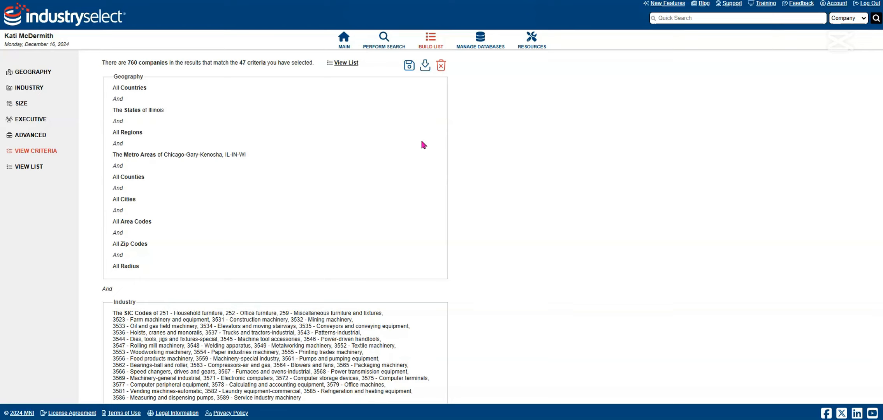
- Display the list of companies matching the criteria, sorted by city
click(30, 167)
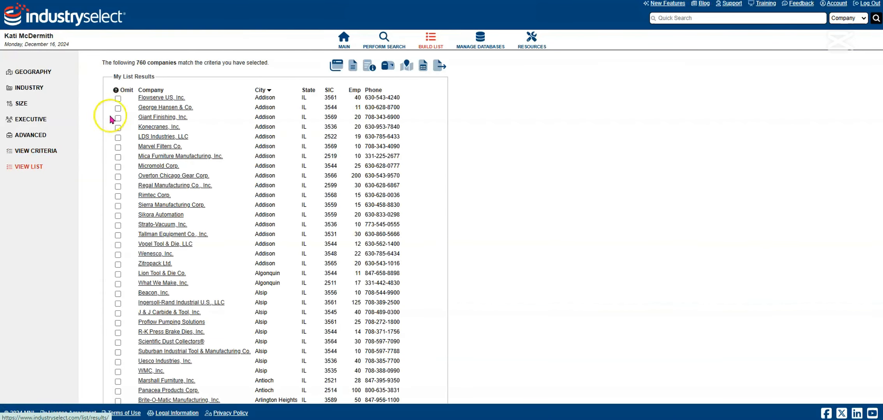
click(150, 91)
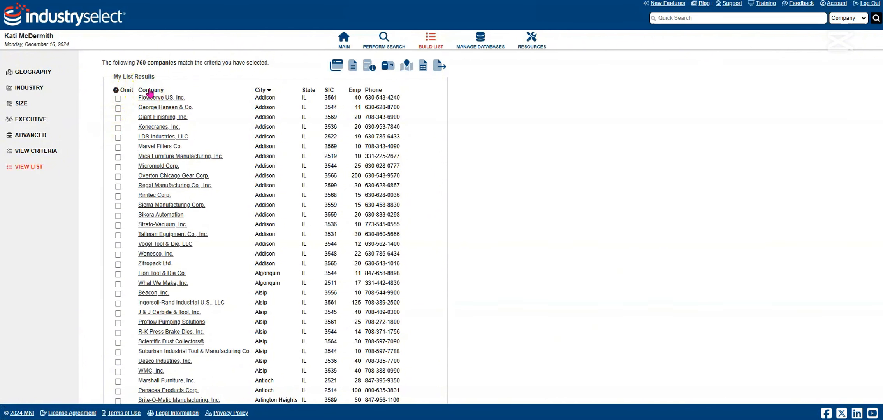
click(264, 90)
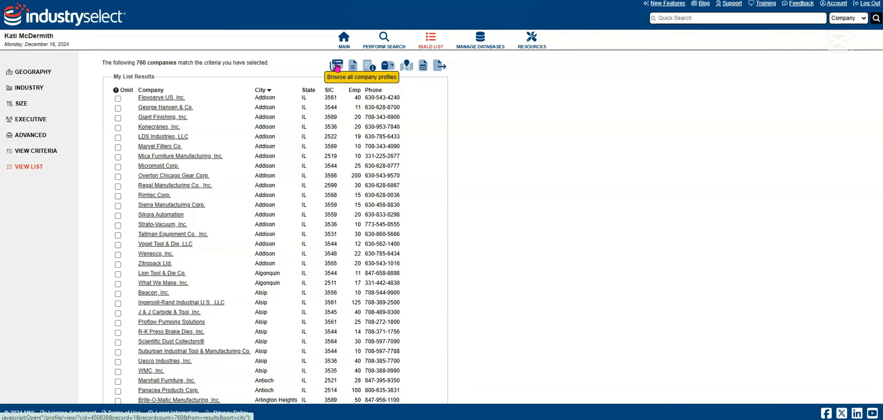
- Mark the first five companies, from Flowserve US, Inc. through LDS Industries, LLC, as omitted from the list results
click(118, 99)
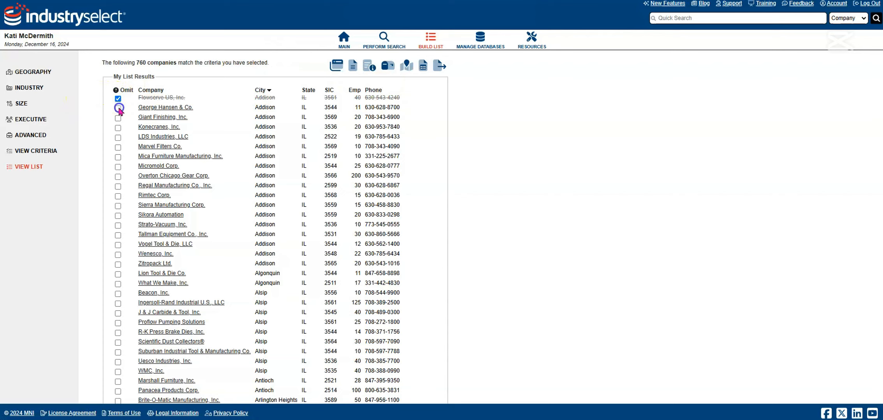
click(118, 109)
click(118, 119)
click(118, 128)
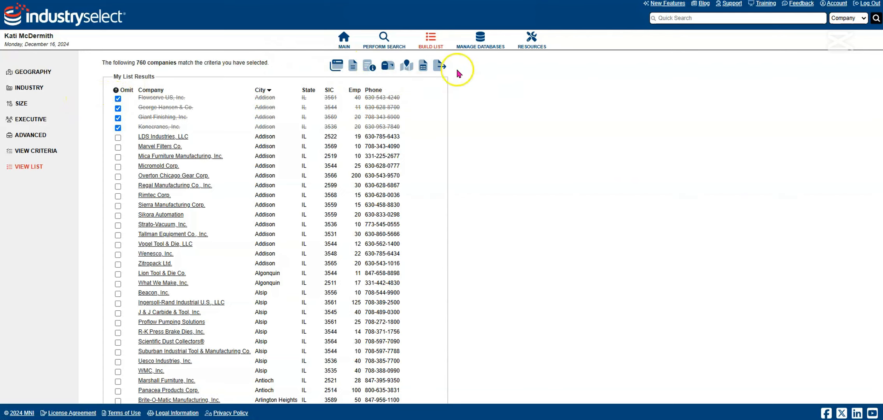
click(118, 139)
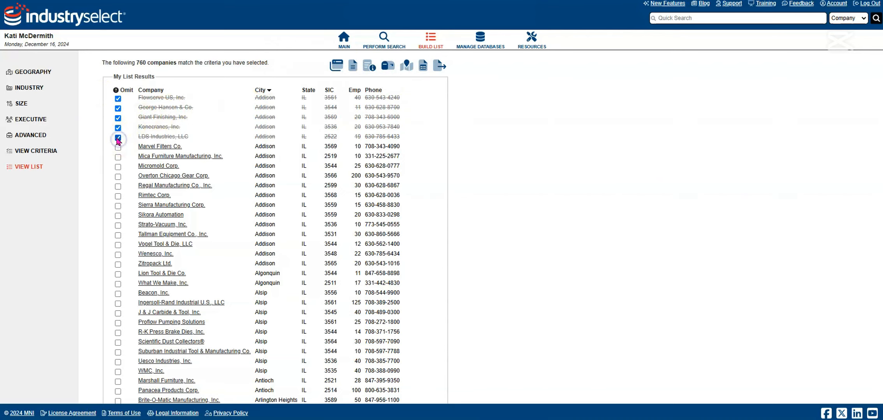
- Clear the omit marks from the first five companies, working back from LDS Industries, LLC to Flowserve US, Inc
click(118, 138)
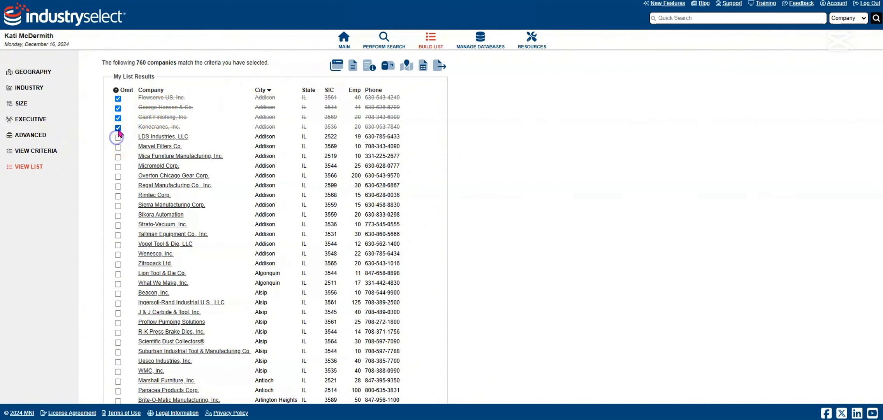
click(118, 128)
click(118, 118)
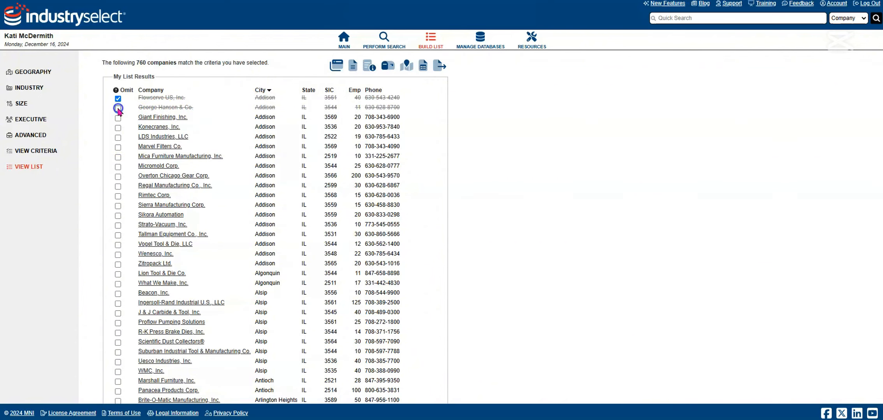
click(118, 108)
click(118, 99)
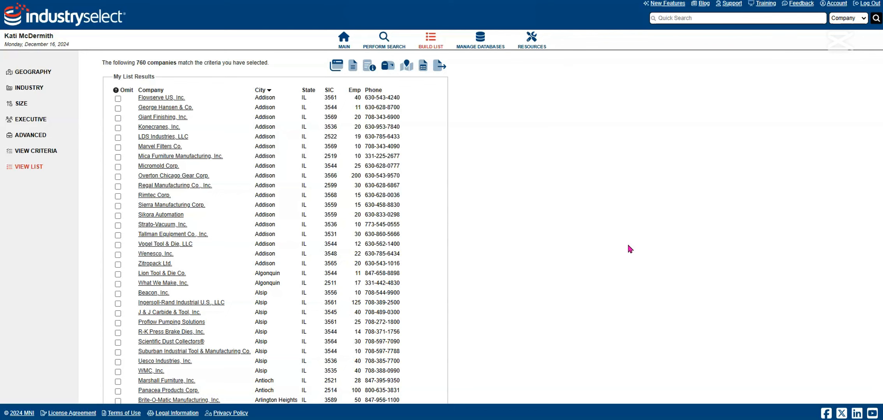
- Check the saved lists for the buildalist entry and return to the dashboard
click(344, 39)
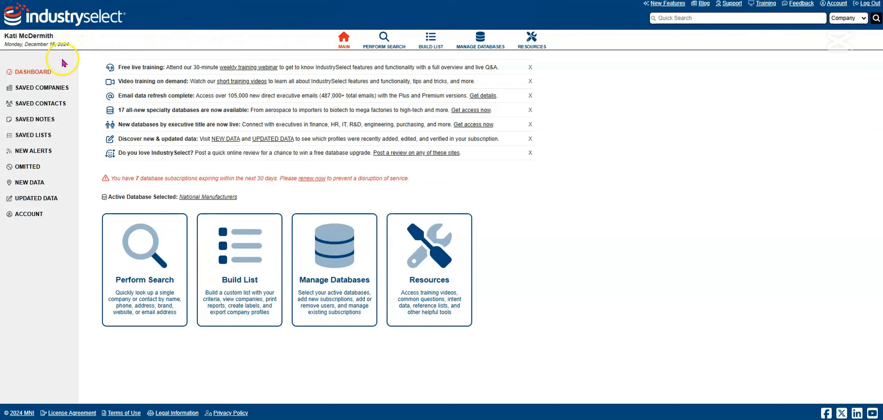
click(37, 137)
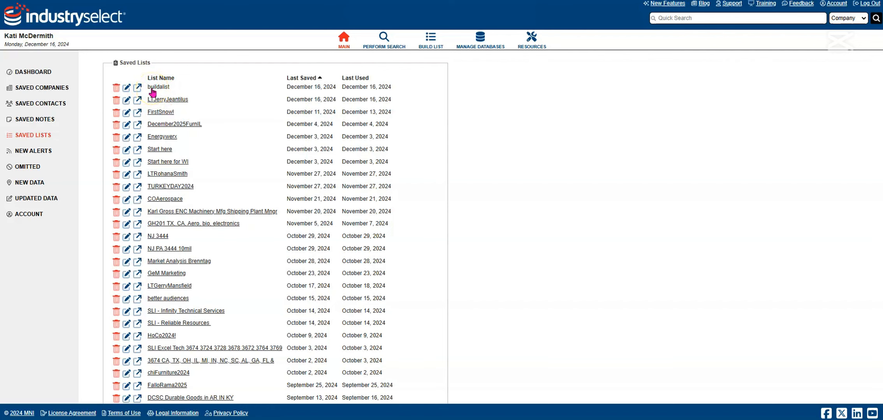
click(33, 73)
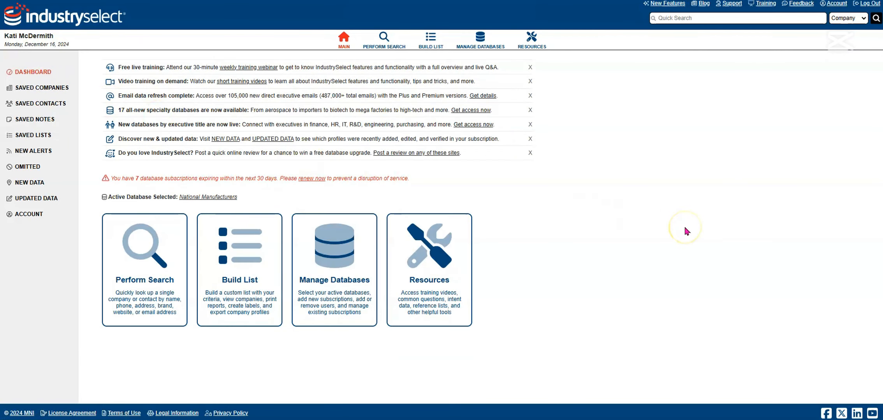